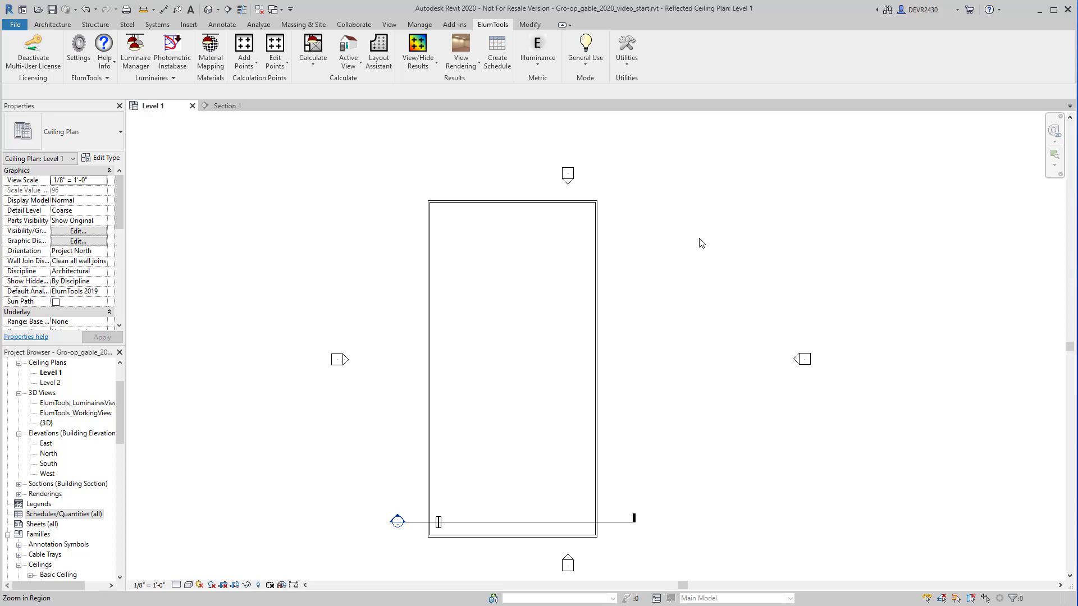
- Switch the ElumTools calculation mode to Horticulture, then review the greenhouse section and return to Level 1
left_click(585, 63)
left_click(616, 151)
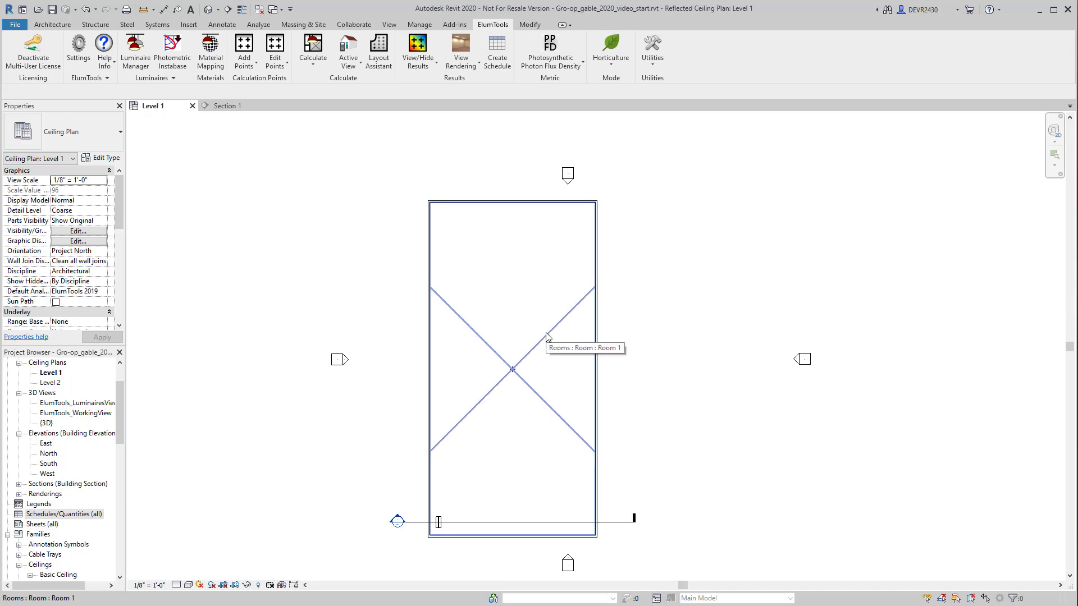
left_click(233, 108)
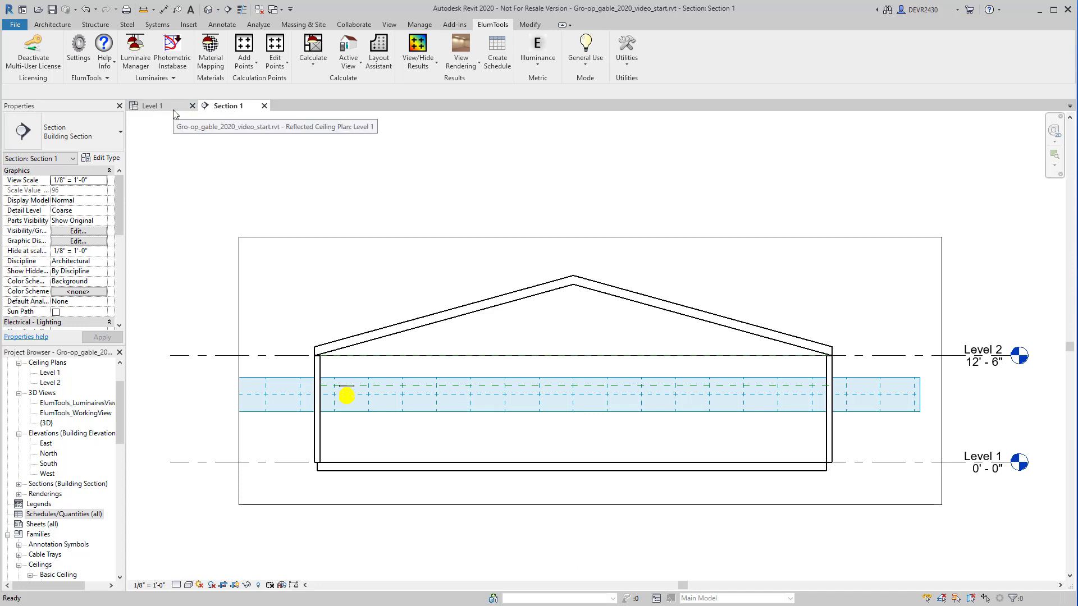
left_click(157, 106)
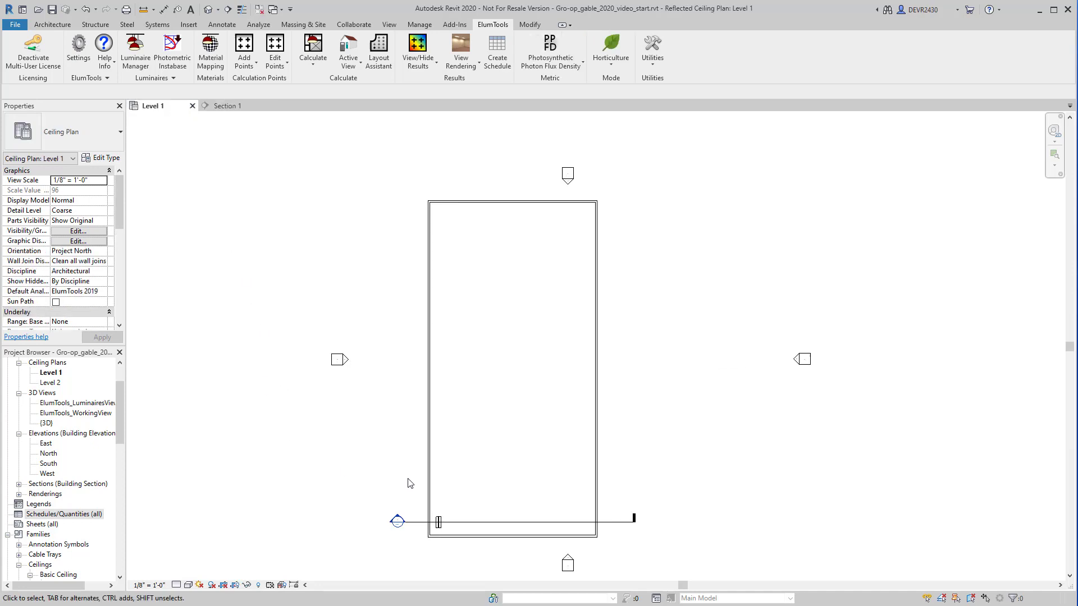
- Select the Cultivaire CGS4-FSF-E-W-EDU luminaire at the room's bottom-left corner
left_click(440, 528)
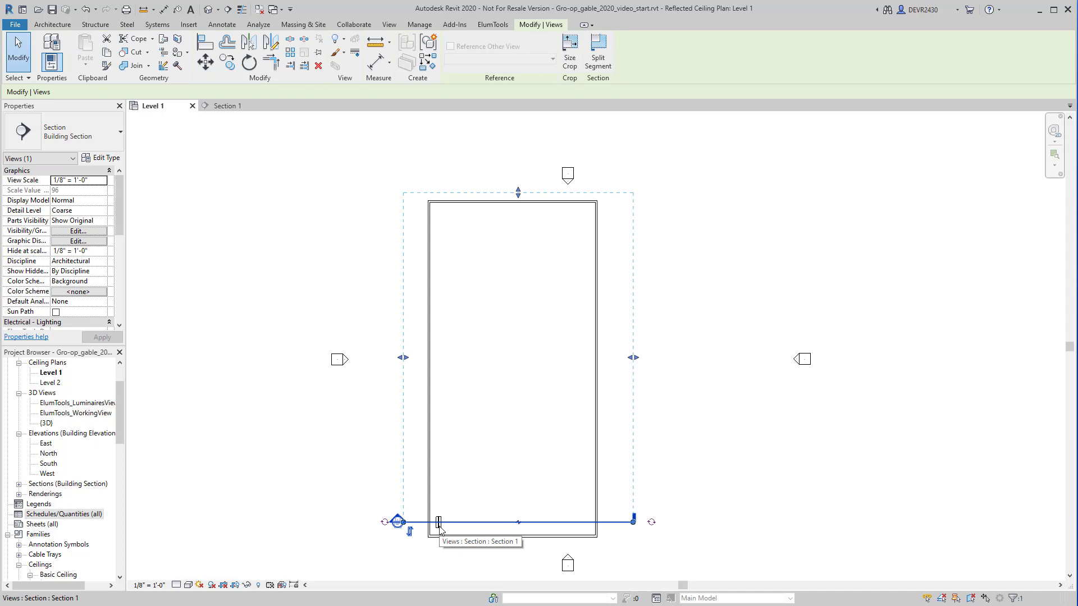
left_click(439, 529)
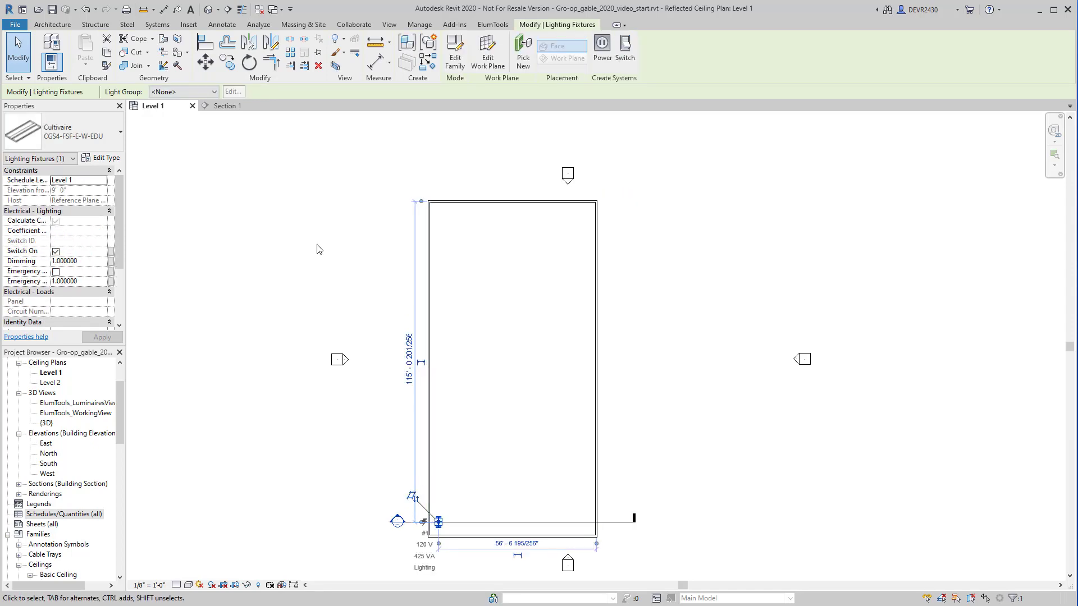
left_click(494, 25)
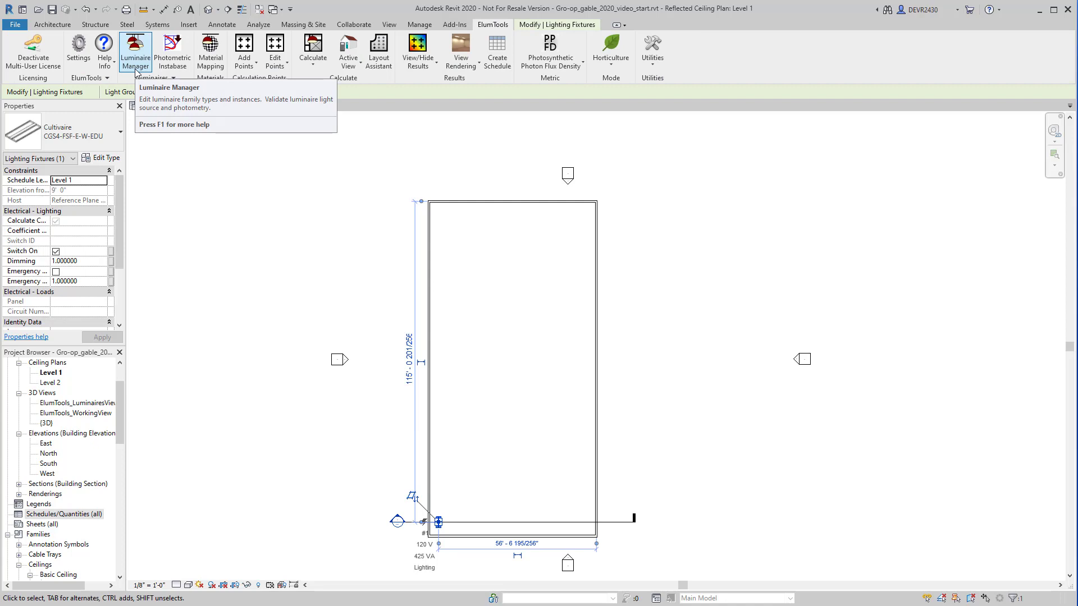
- Open the Luminaire Manager on the CGS4-FSF-E-W-EDU type and show its Horticulture settings
left_click(135, 56)
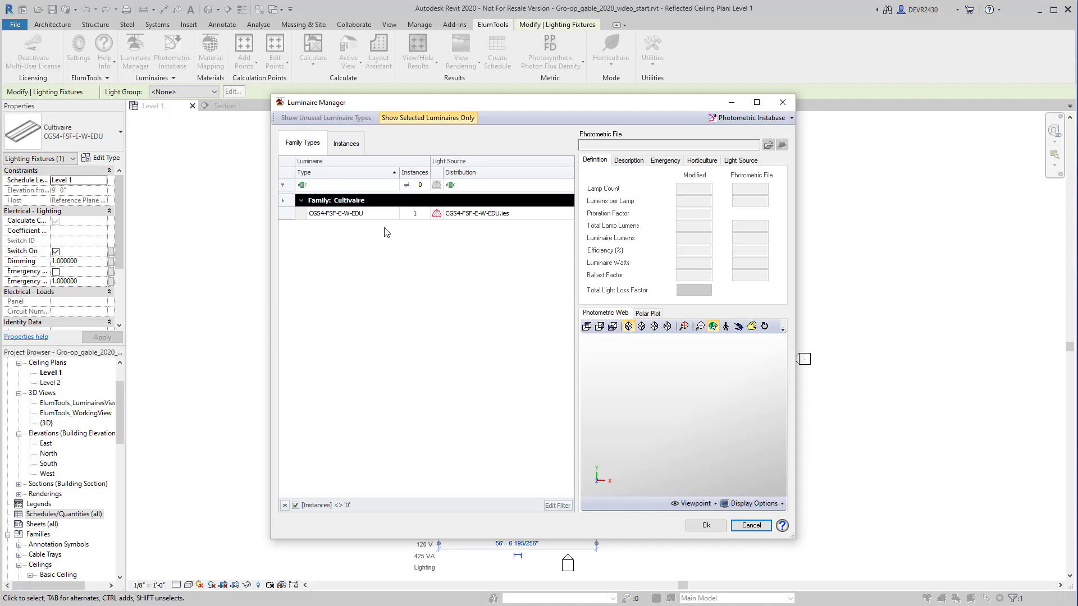
left_click(464, 217)
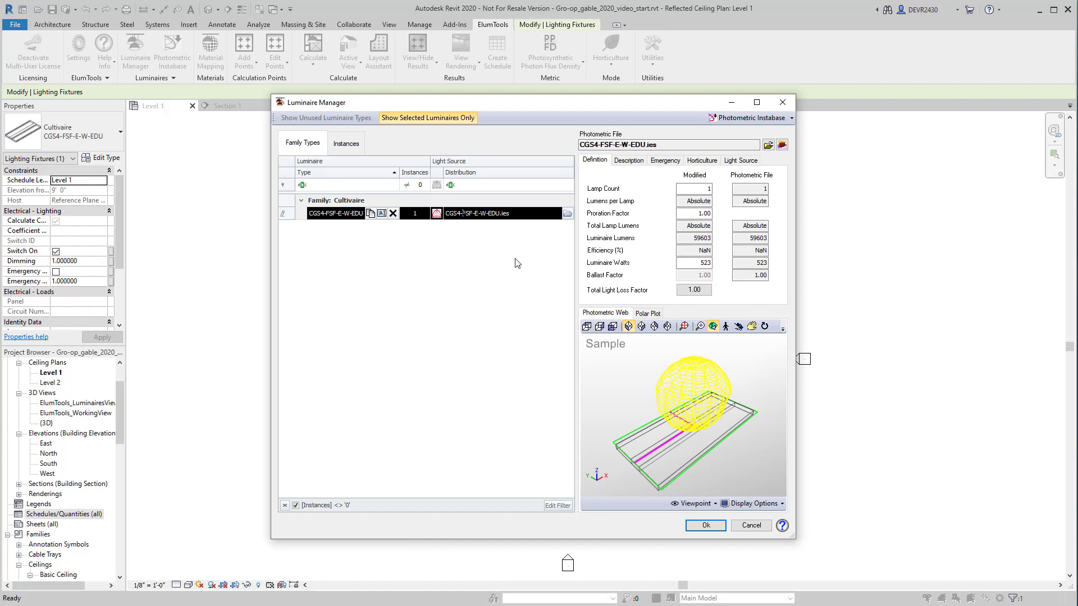
left_click(703, 161)
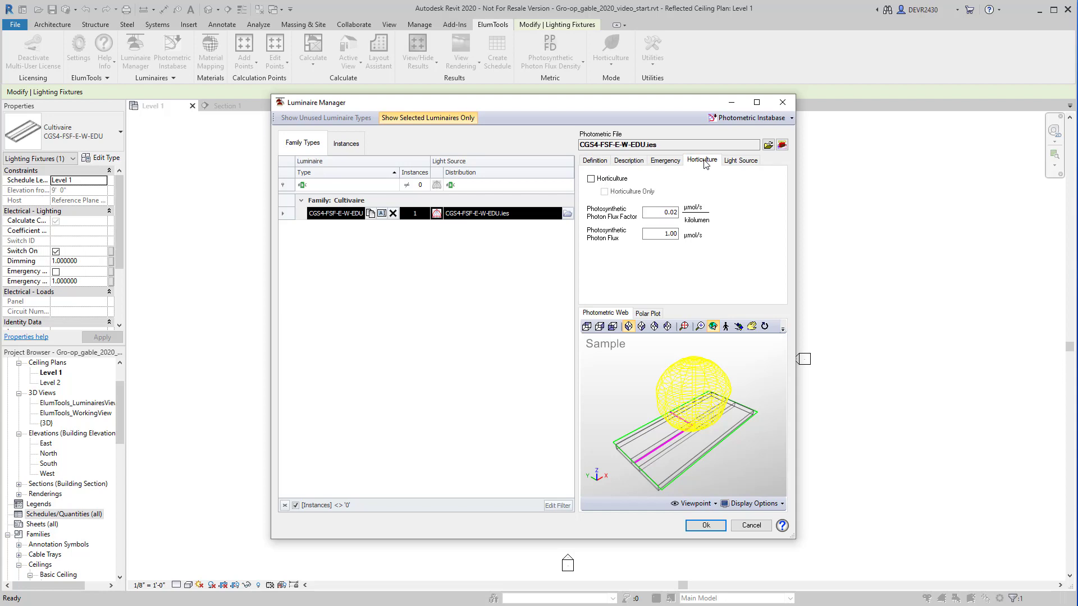
- Enable Horticulture, leave Horticulture Only off, and set Photosynthetic Photon Flux to 703
left_click(591, 179)
left_click(605, 192)
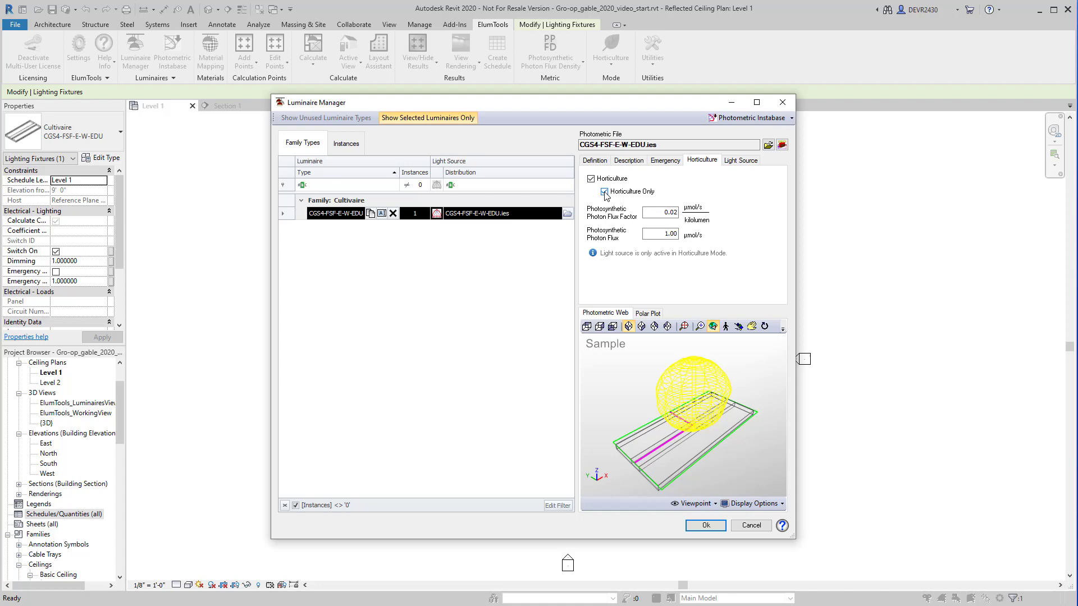
left_click(604, 192)
double_click(666, 233)
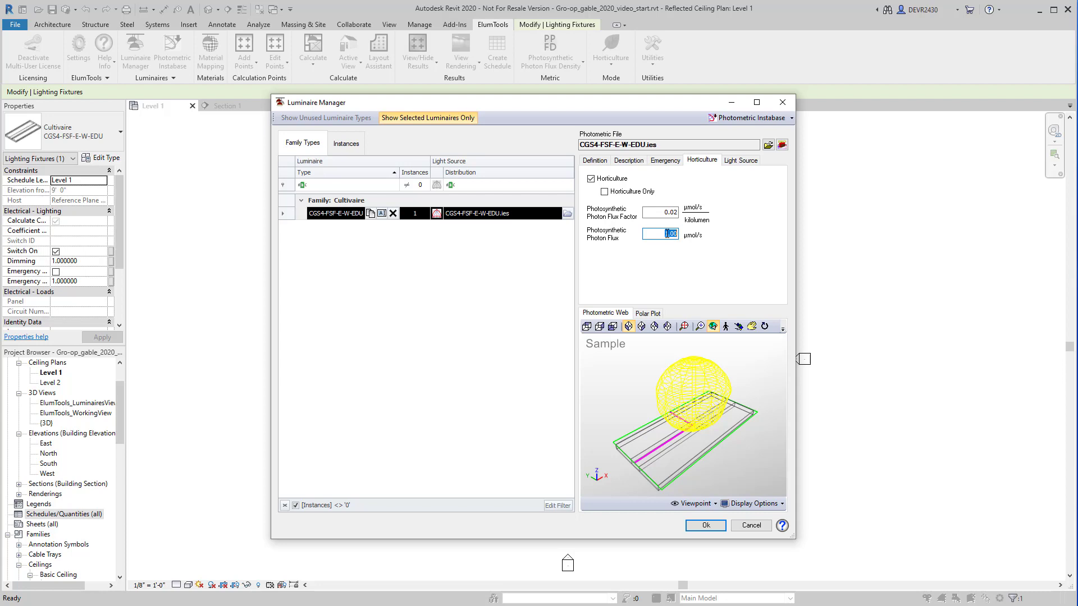
type("703")
- Apply the luminaire changes and add a calculation point grid to Room 1, setting workplane height and metrics
left_click(706, 526)
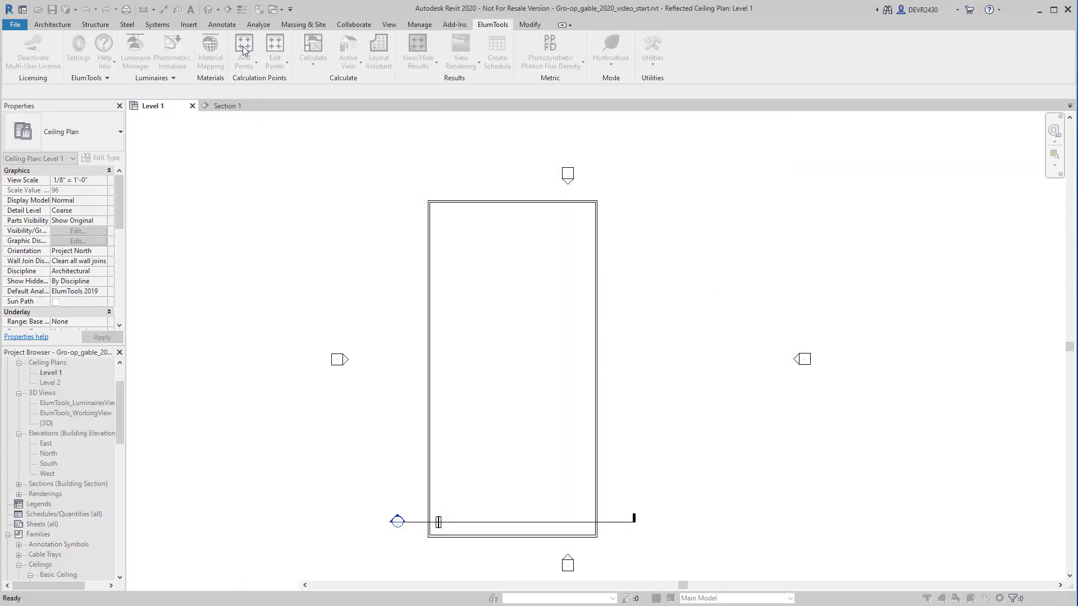
left_click(243, 49)
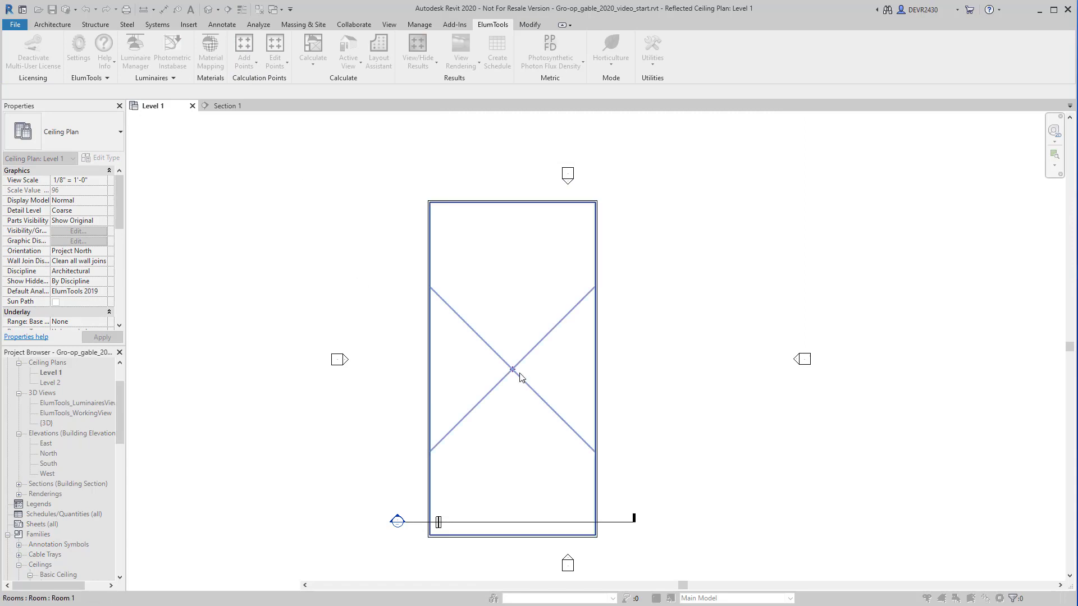
left_click(519, 378)
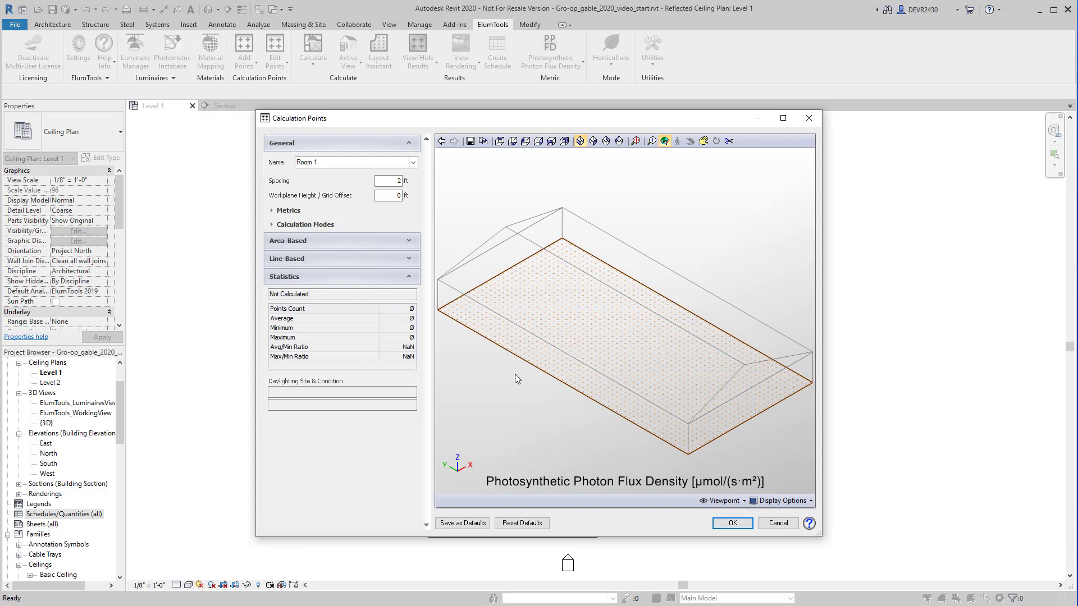
double_click(398, 195)
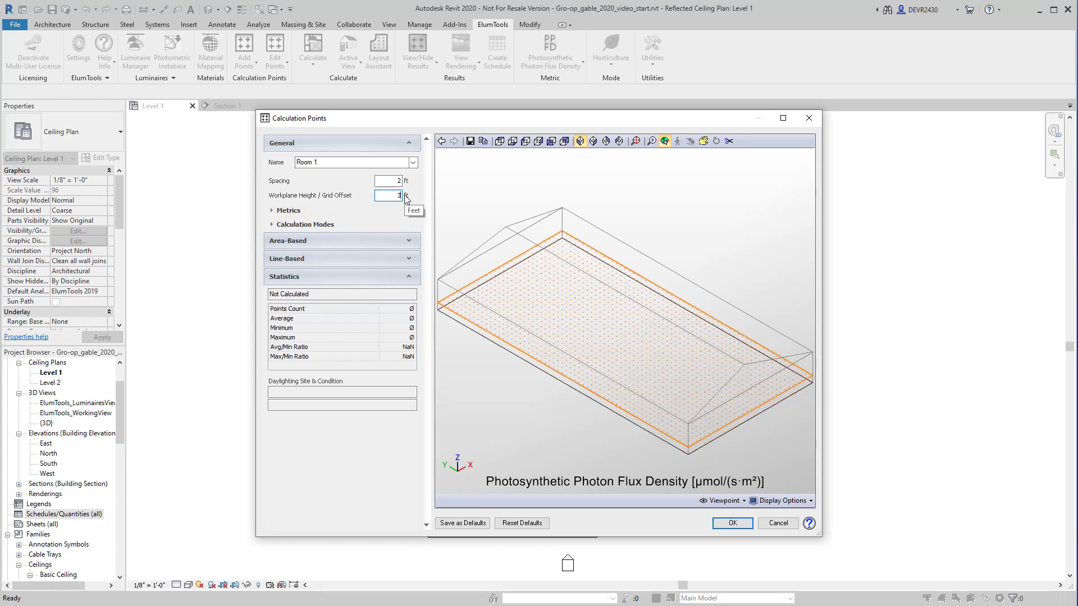
left_click(285, 211)
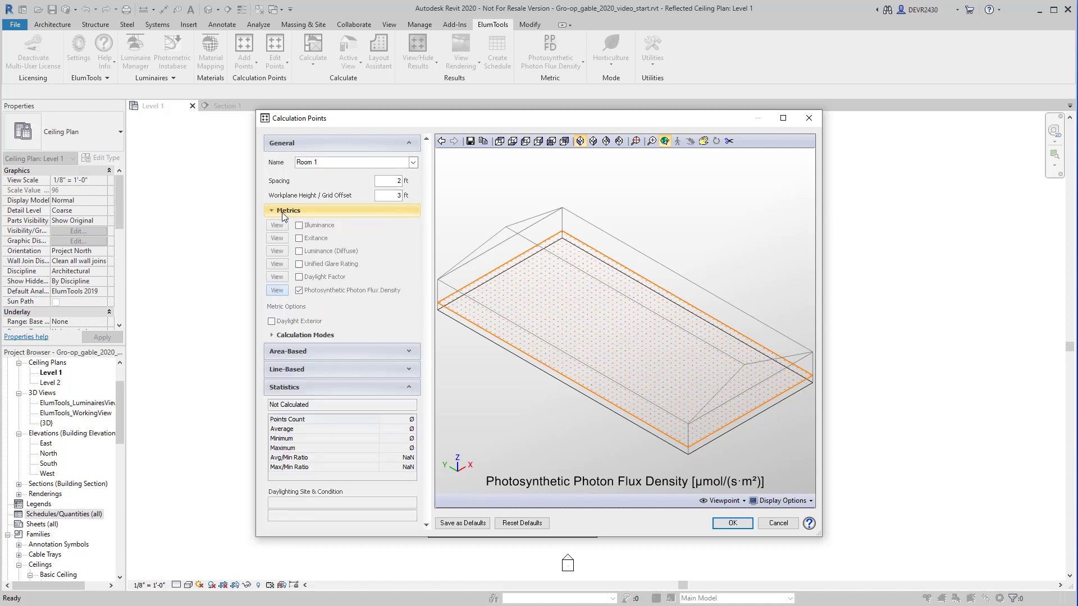
left_click(347, 295)
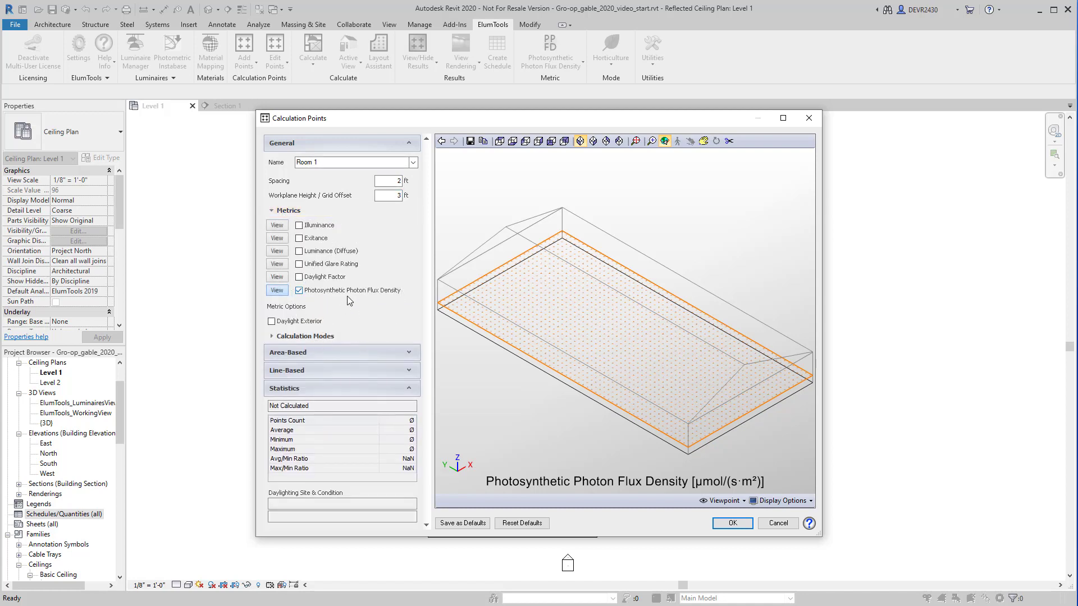
left_click(734, 523)
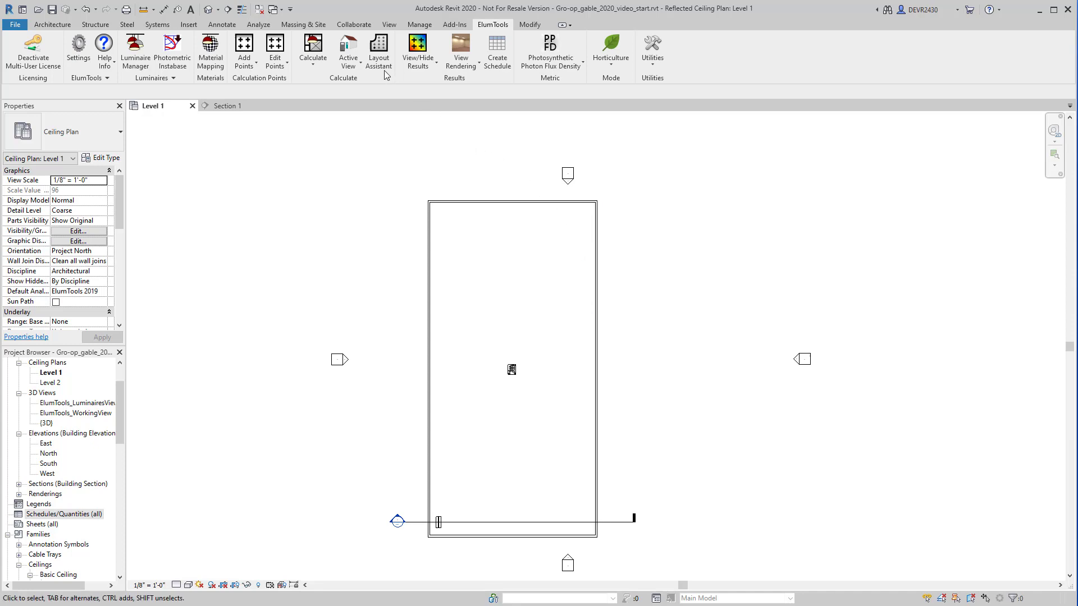
- Choose Room 1 as area and calculation points with the Cultivaire fixture, and launch the Layout Assistant
left_click(376, 55)
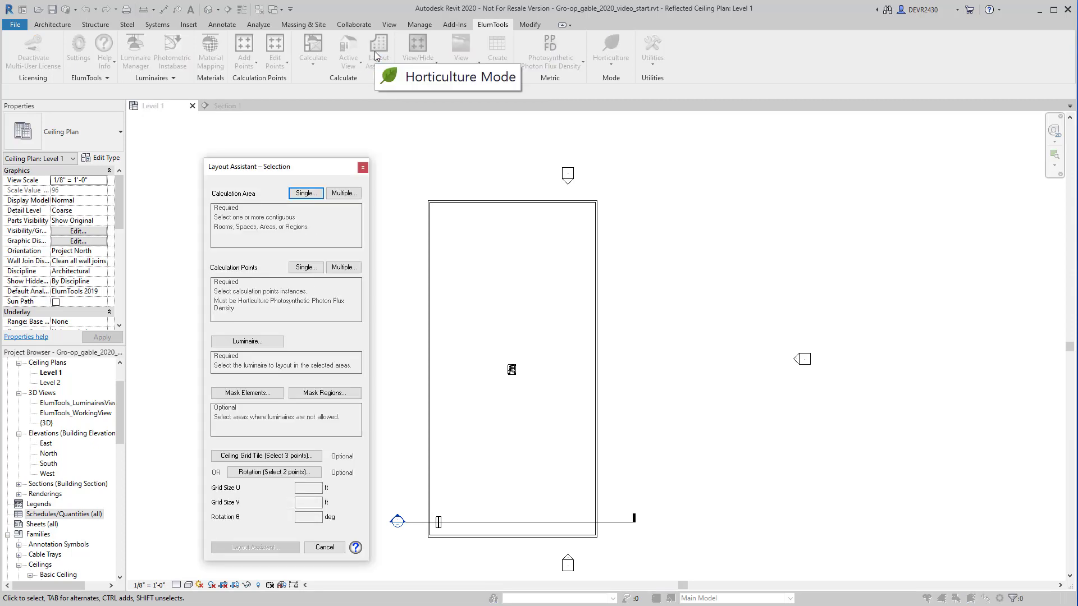
left_click(306, 193)
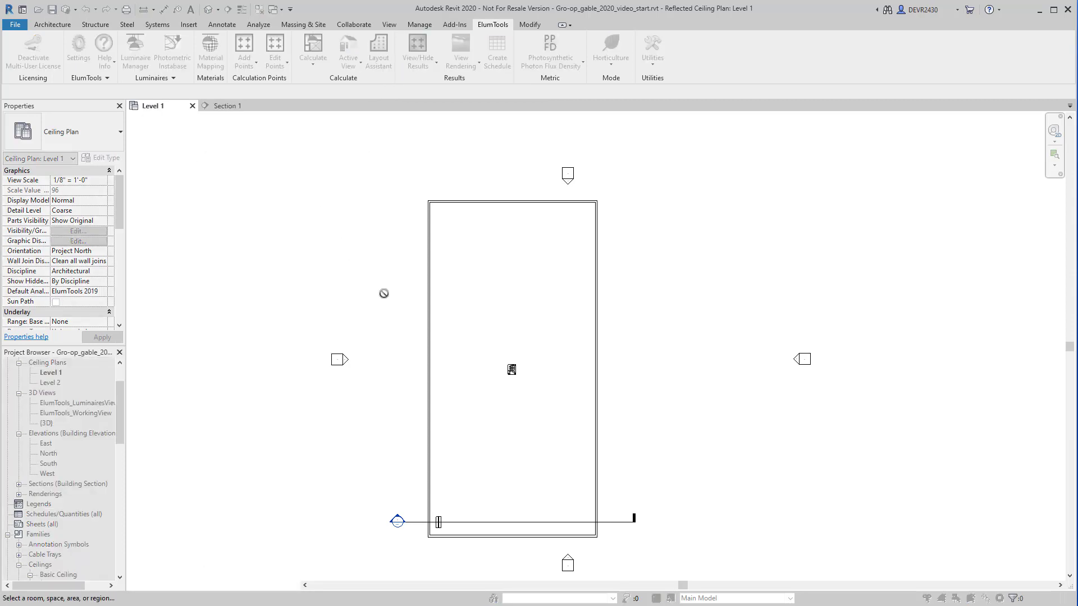
left_click(490, 352)
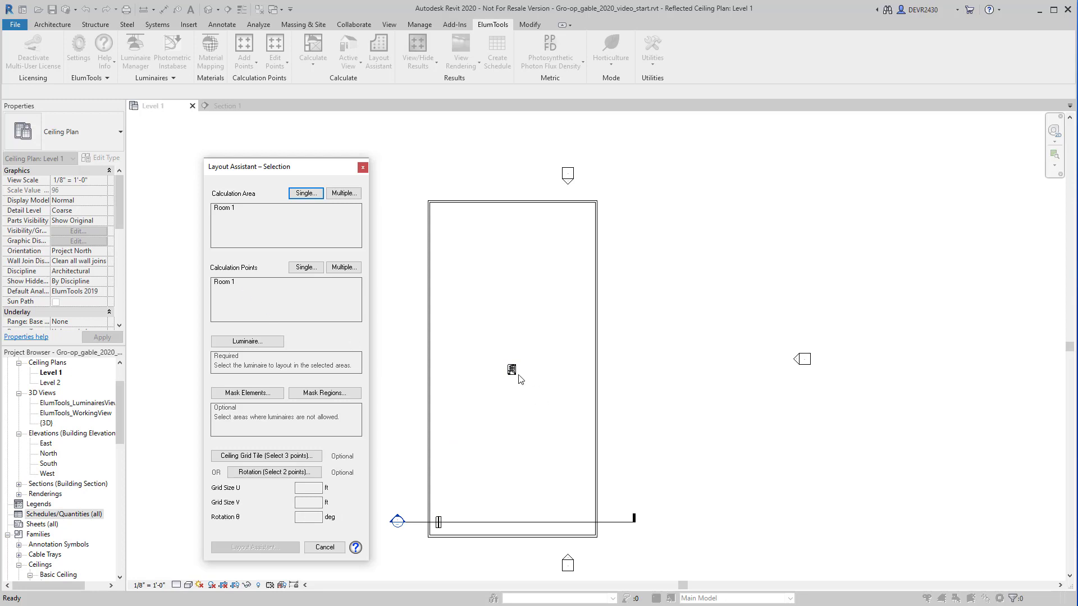
left_click(247, 341)
left_click(438, 526)
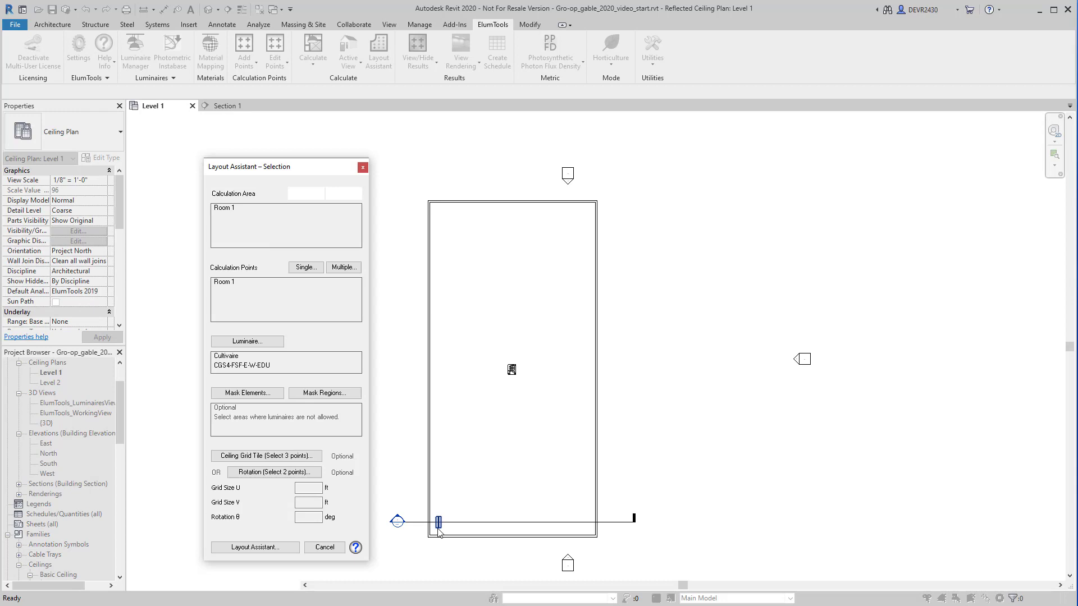
left_click(266, 549)
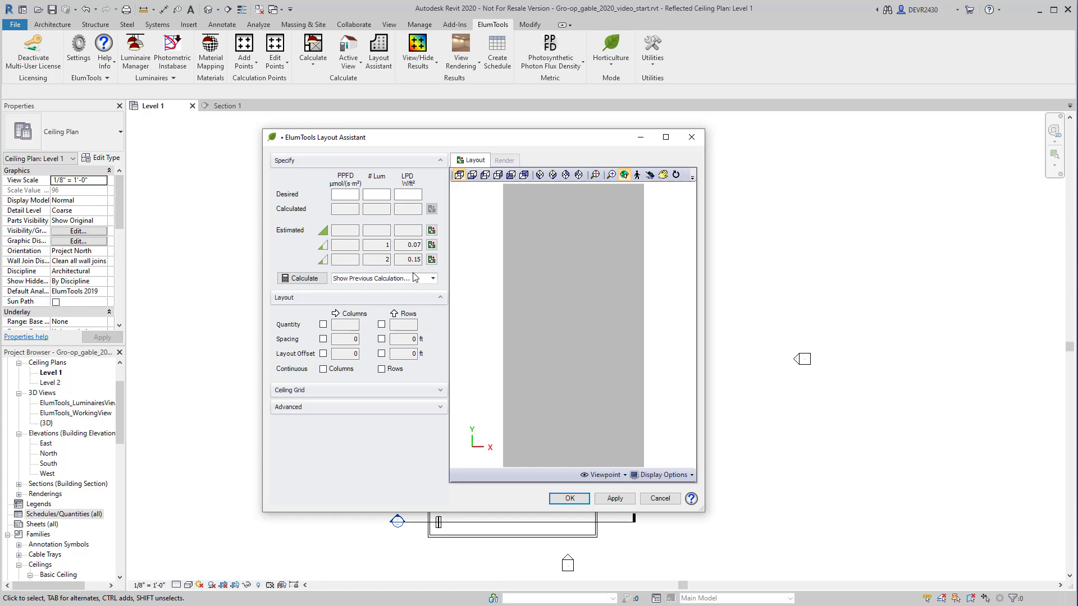
- Target 350 PPFD, compare the 280/286/288-luminaire layouts, keep the 13×22 grid and calculate
left_click(344, 193)
type("350")
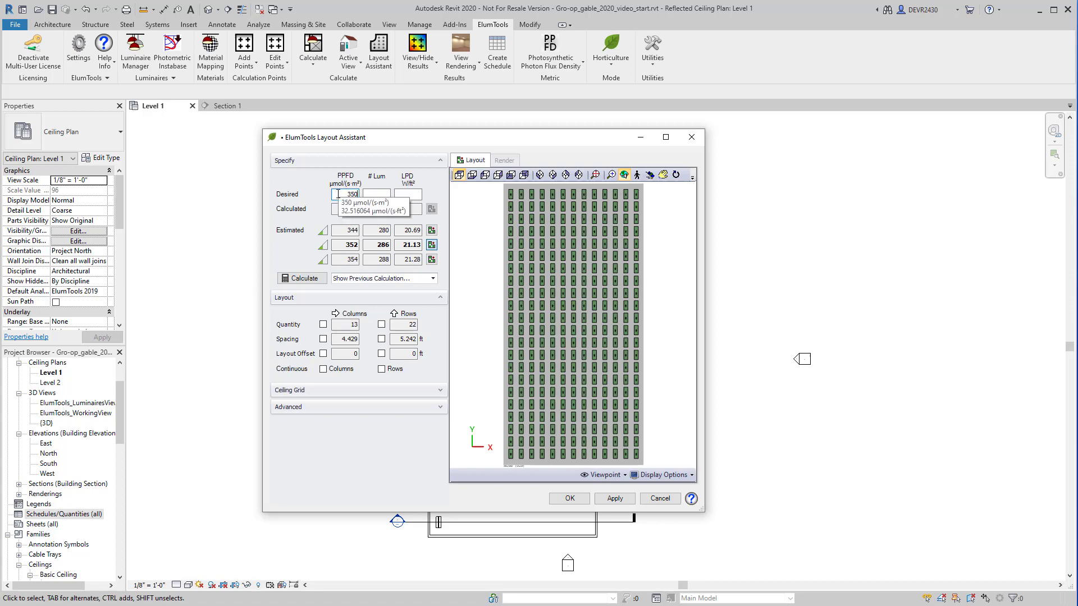
left_click(431, 230)
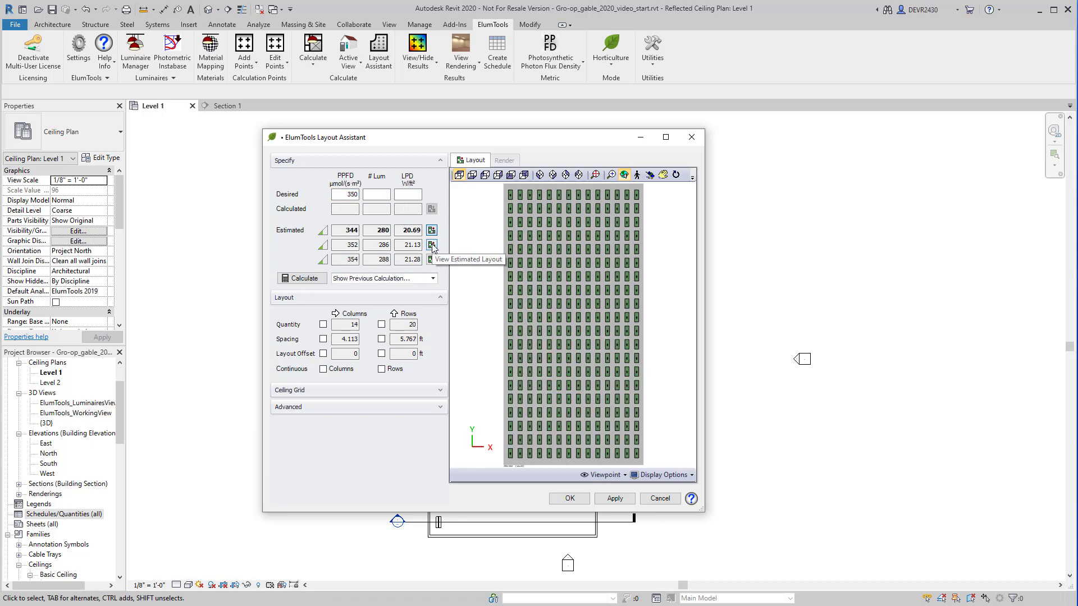
left_click(431, 245)
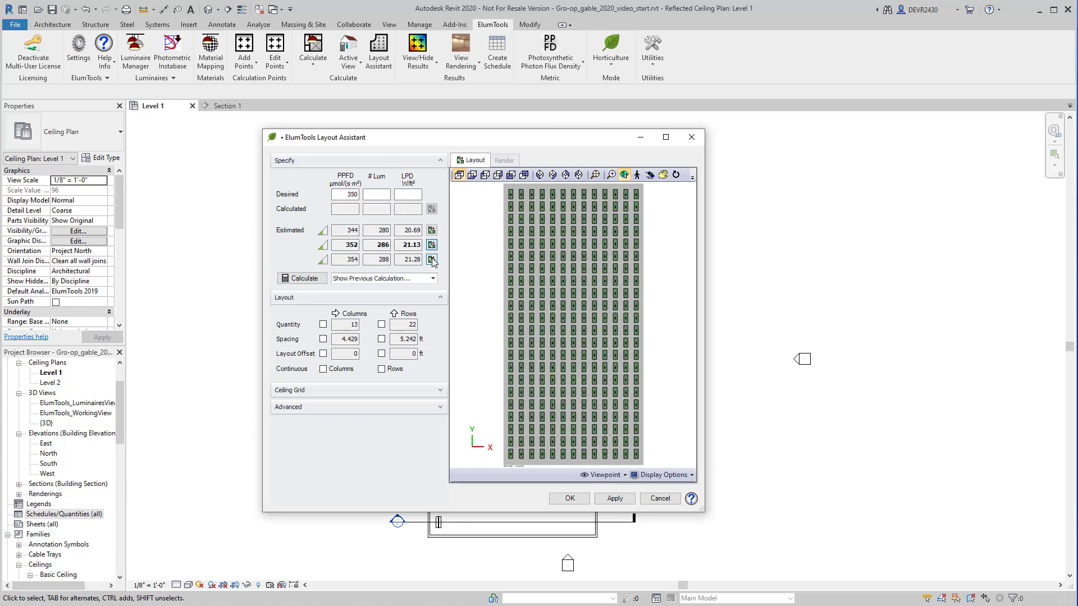
left_click(431, 259)
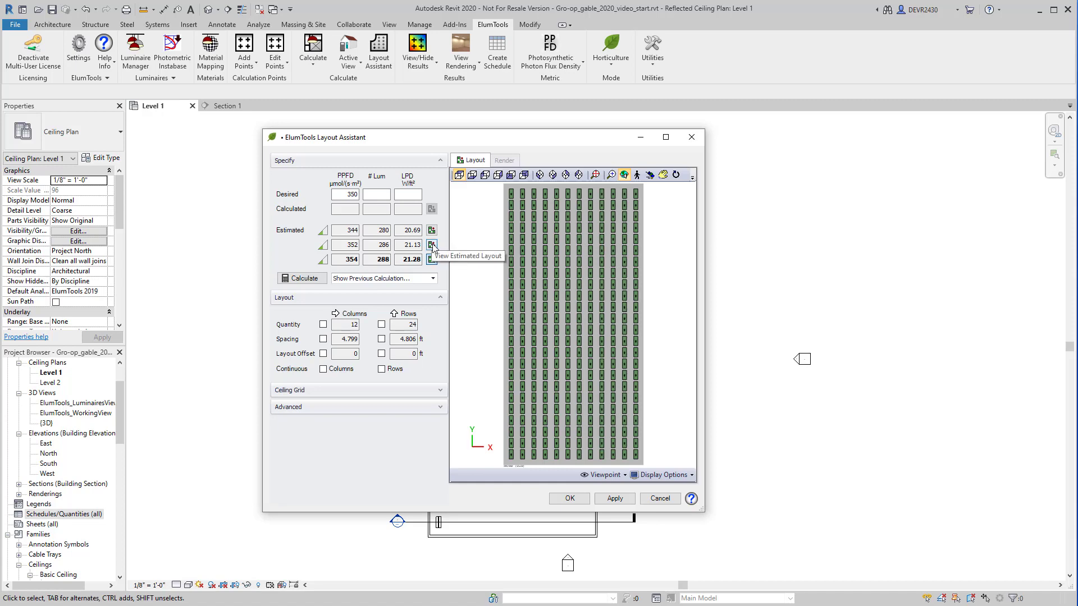
left_click(432, 245)
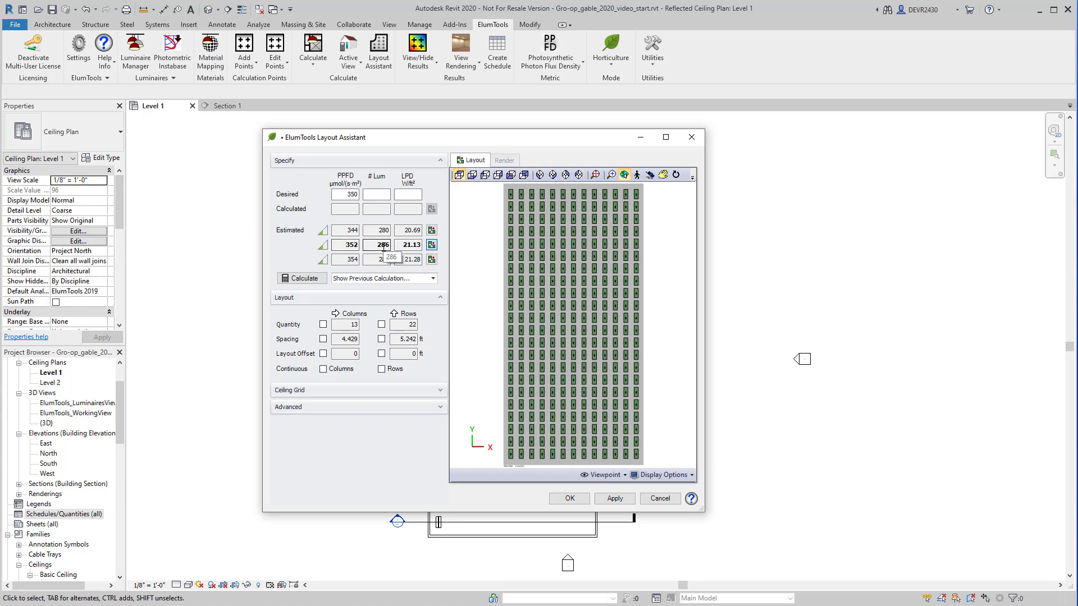
left_click(308, 279)
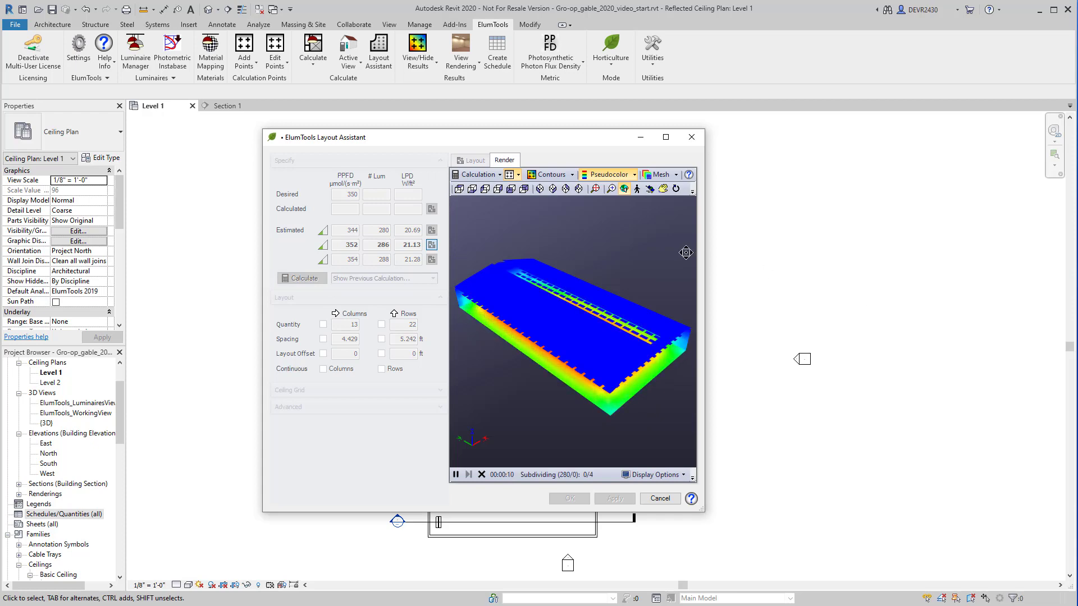
- Maximize the Layout Assistant, then orbit and walk through the rendered 13×22 luminaire grid
left_click(665, 137)
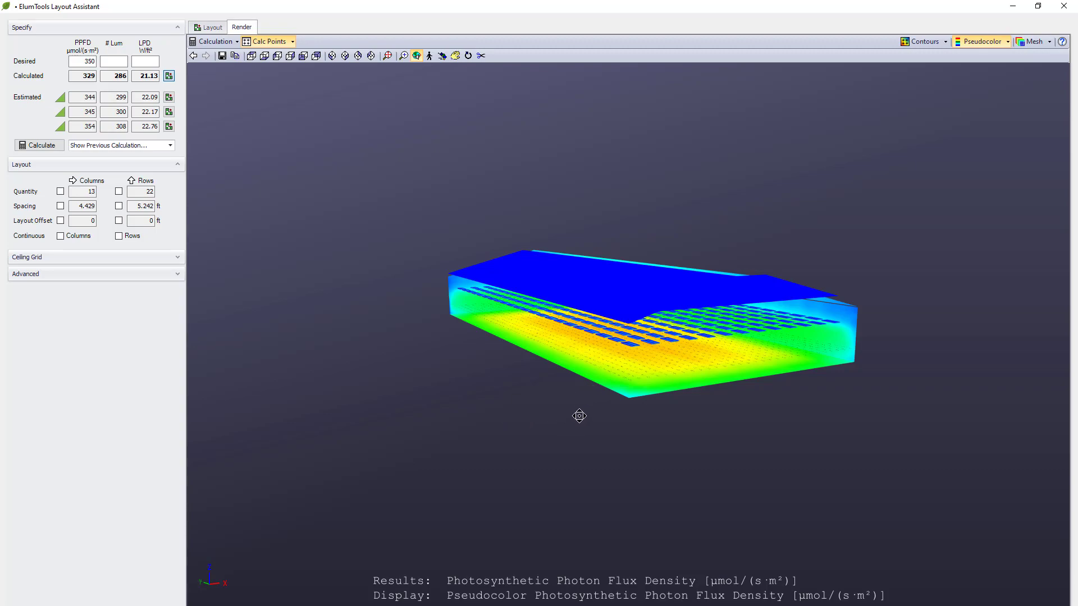
scroll(580, 416, "up", 5)
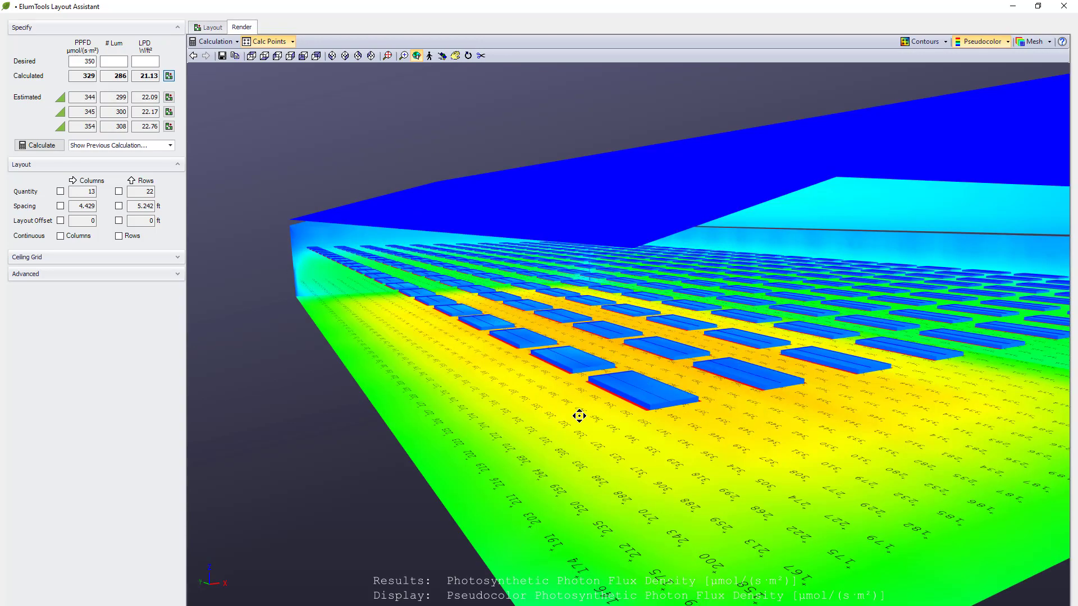
left_click_drag(580, 416, 507, 411)
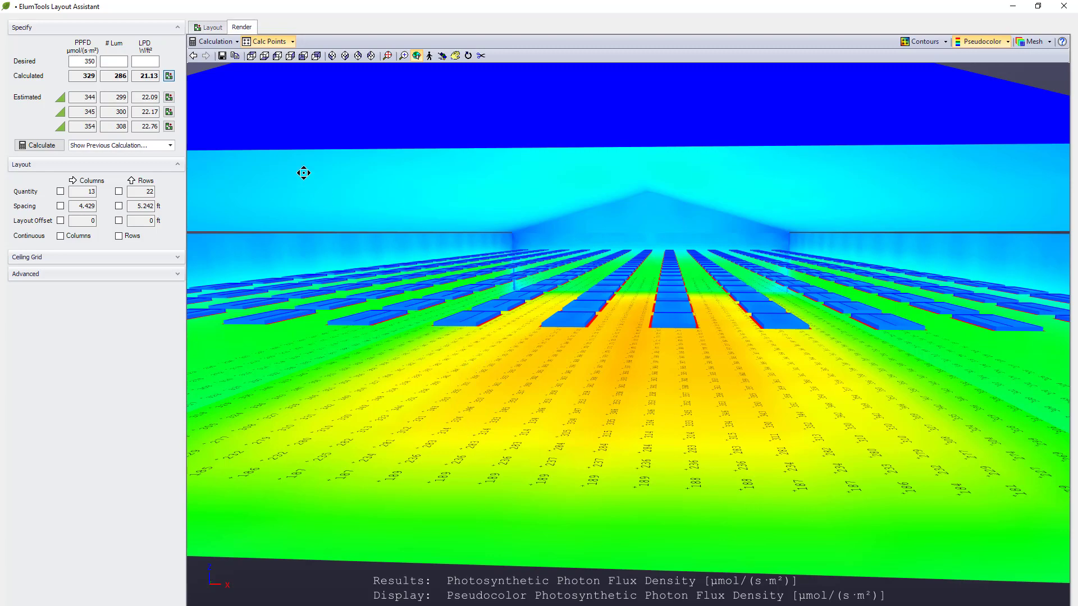
left_click(429, 56)
left_click_drag(567, 332, 515, 334)
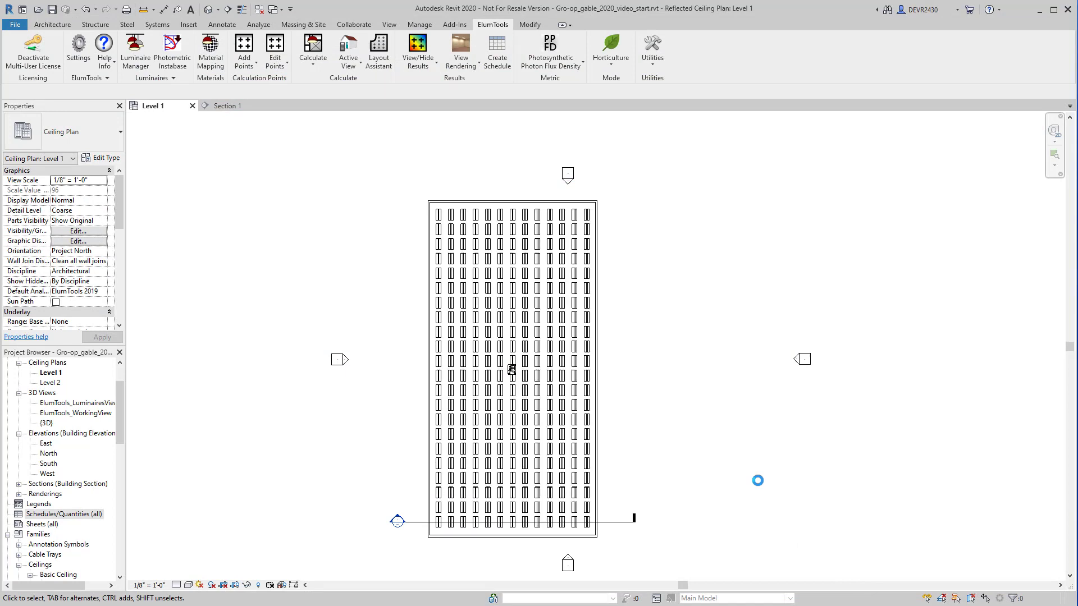
- Show PPFD values on the Level 1 plan and create the Room 1 PPFD schedule (average 332, max 378, min 117)
left_click(418, 48)
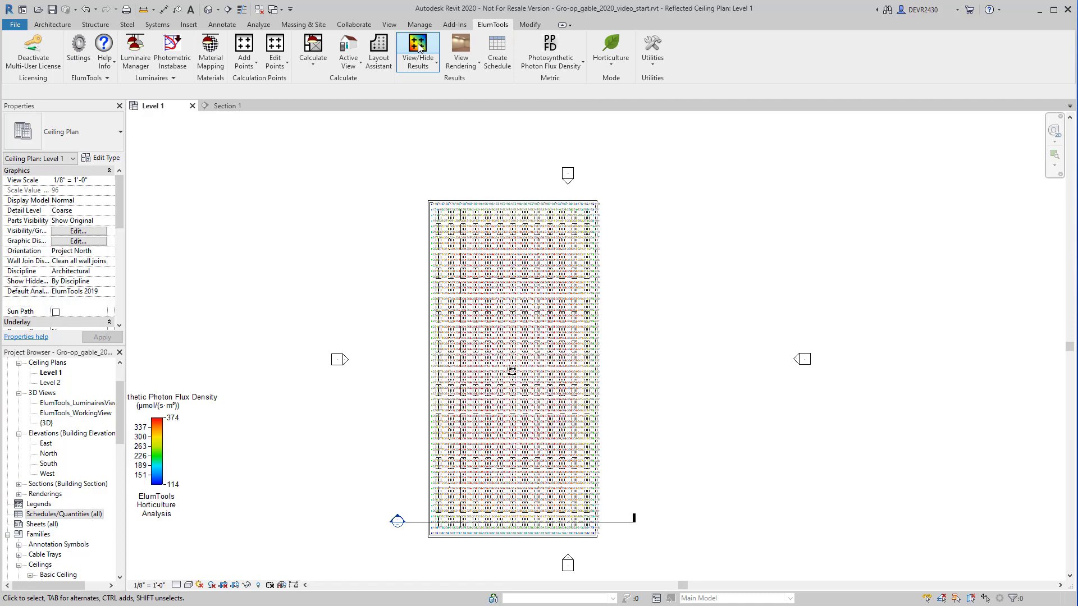
scroll(488, 356, "up", 2)
scroll(612, 361, "up", 5)
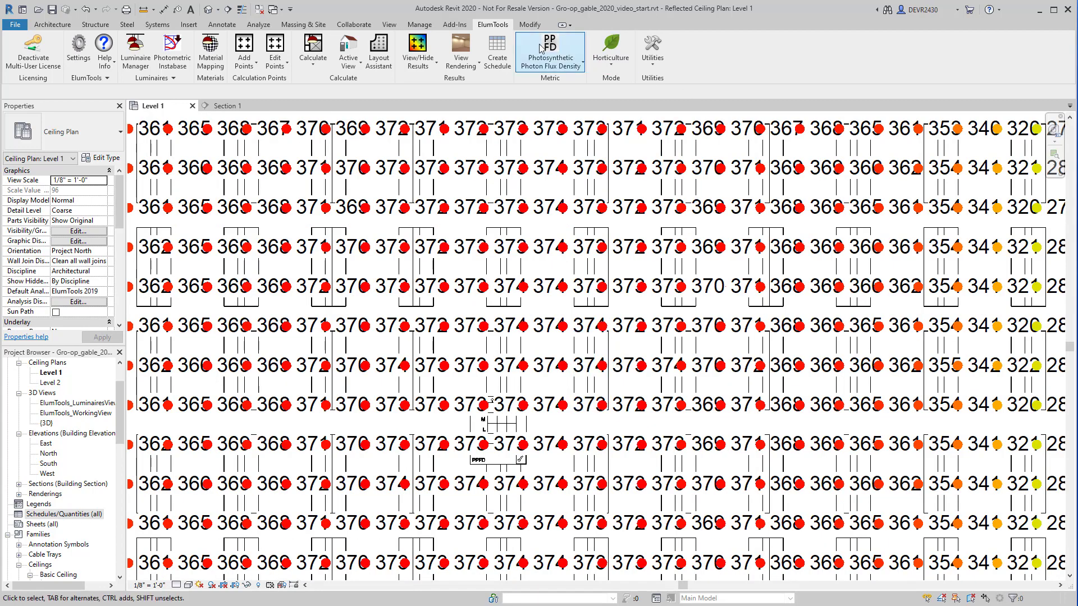
left_click(495, 50)
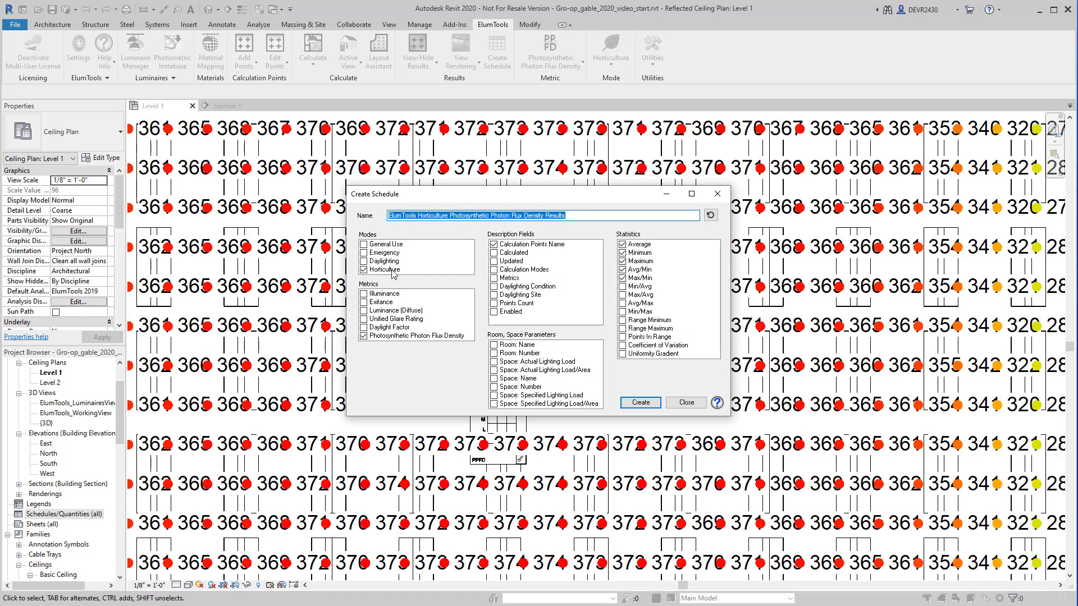
left_click(639, 402)
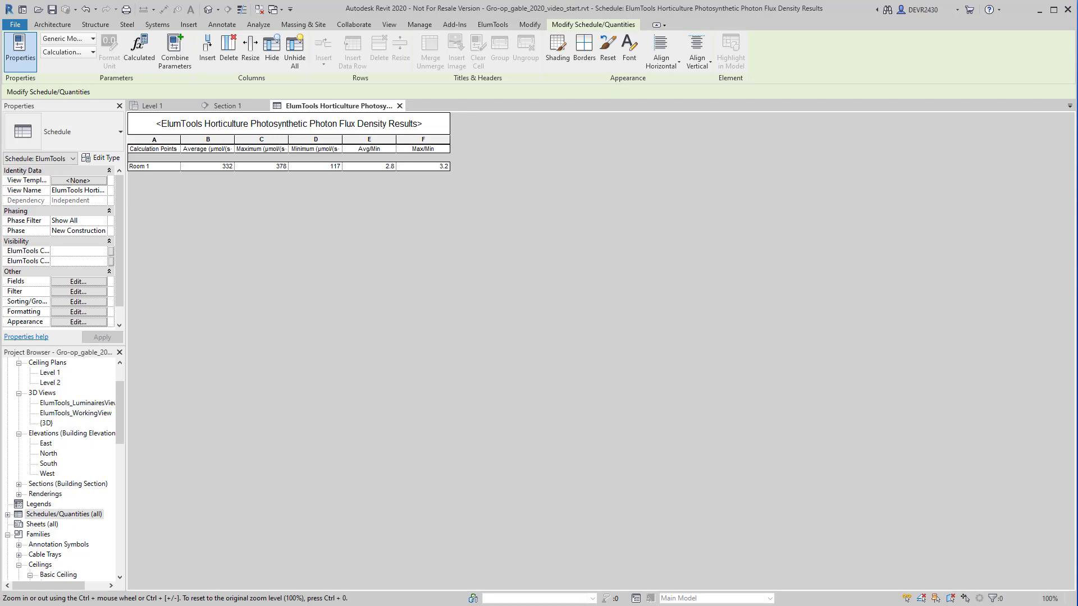